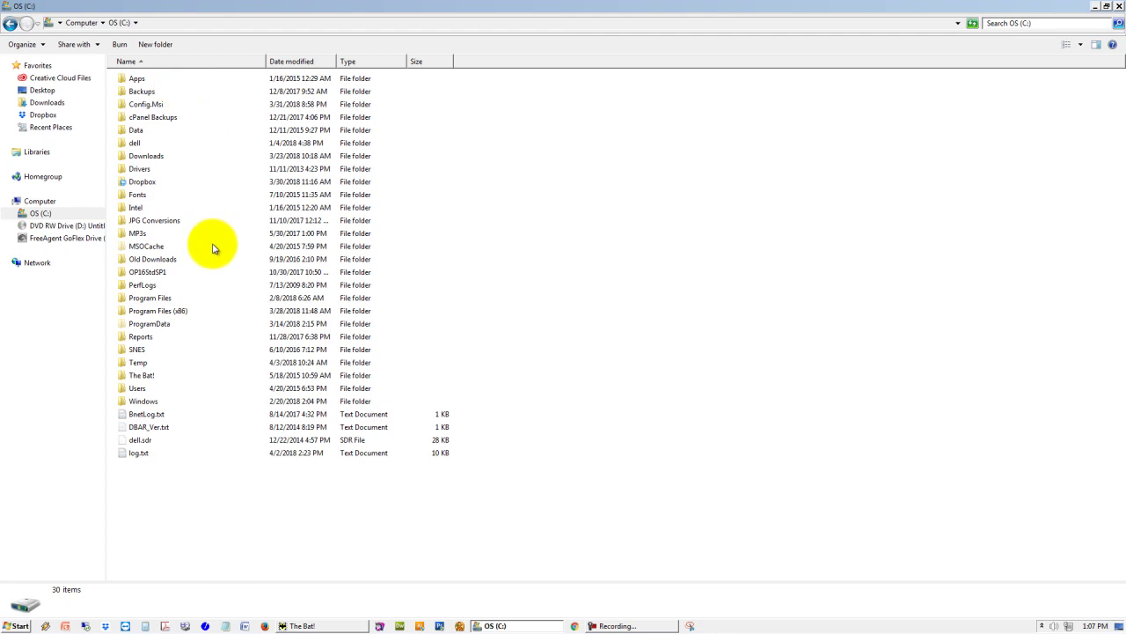
Open the System32 folder inside the Windows folder on the C: drive
{"action": "left_click", "coordinate": [144, 402]}
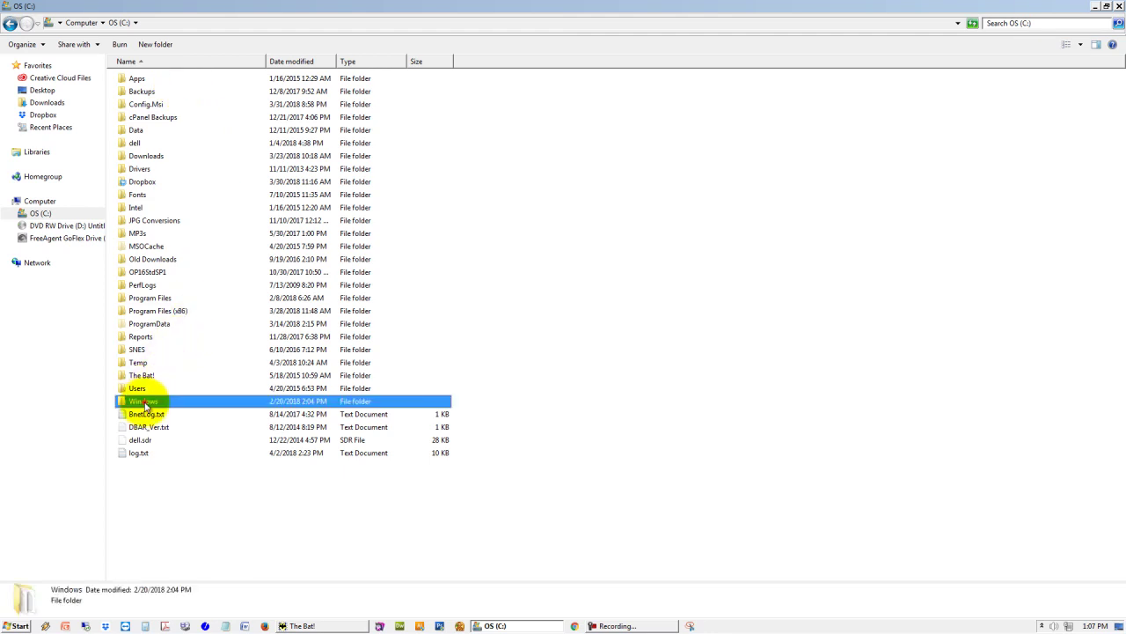
{"action": "double_click", "coordinate": [217, 403]}
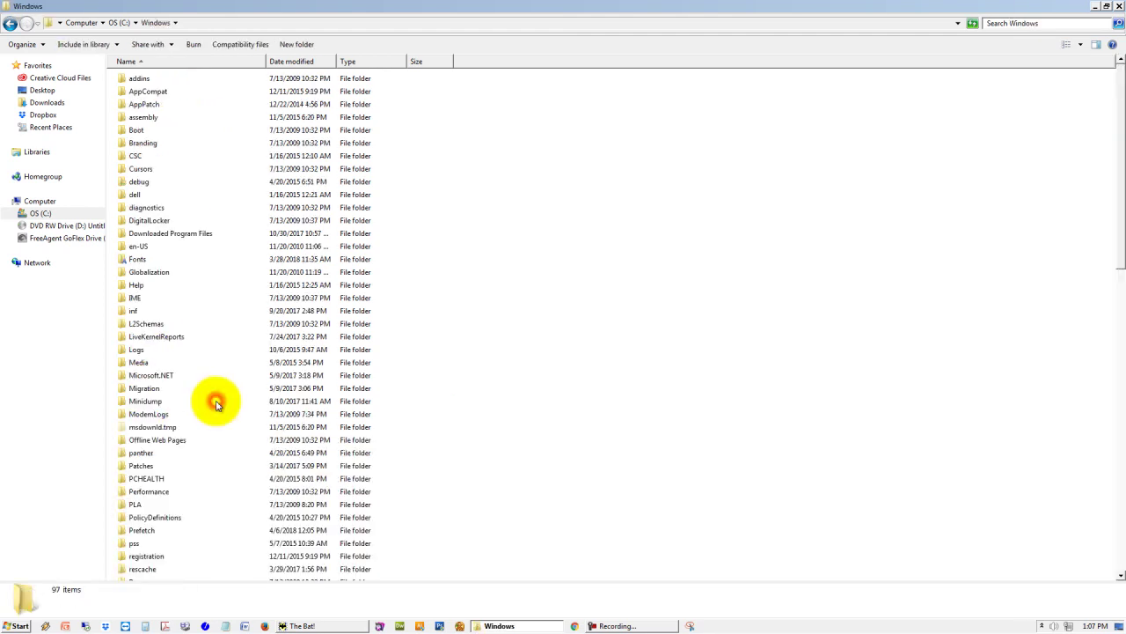
{"action": "left_click", "coordinate": [385, 351]}
{"action": "scroll", "coordinate": [386, 351], "scroll_direction": "down", "scroll_amount": 14}
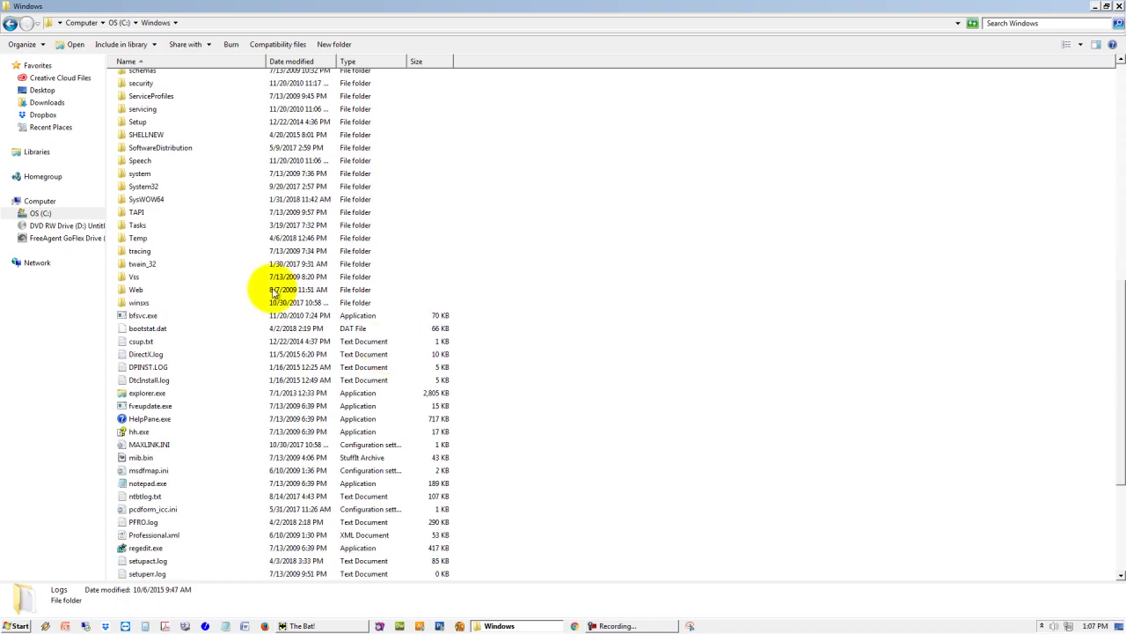
{"action": "double_click", "coordinate": [149, 188]}
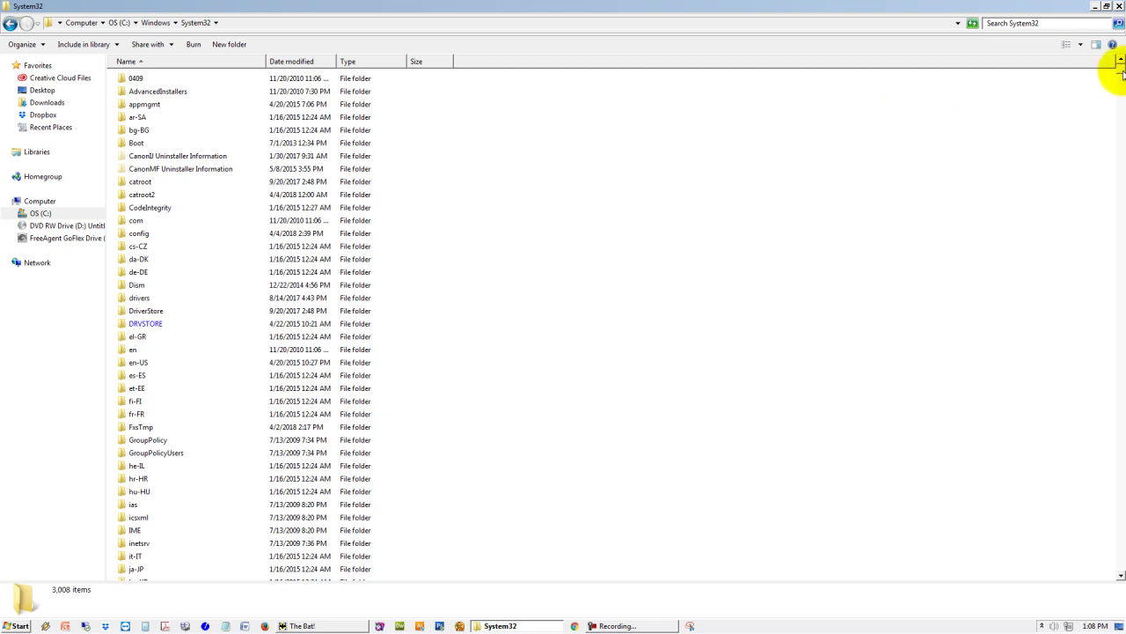
Locate SnippingTool.exe in the System32 folder and view the actions available for it
{"action": "left_click_drag", "start_coordinate": [1122, 74], "coordinate": [1109, 470]}
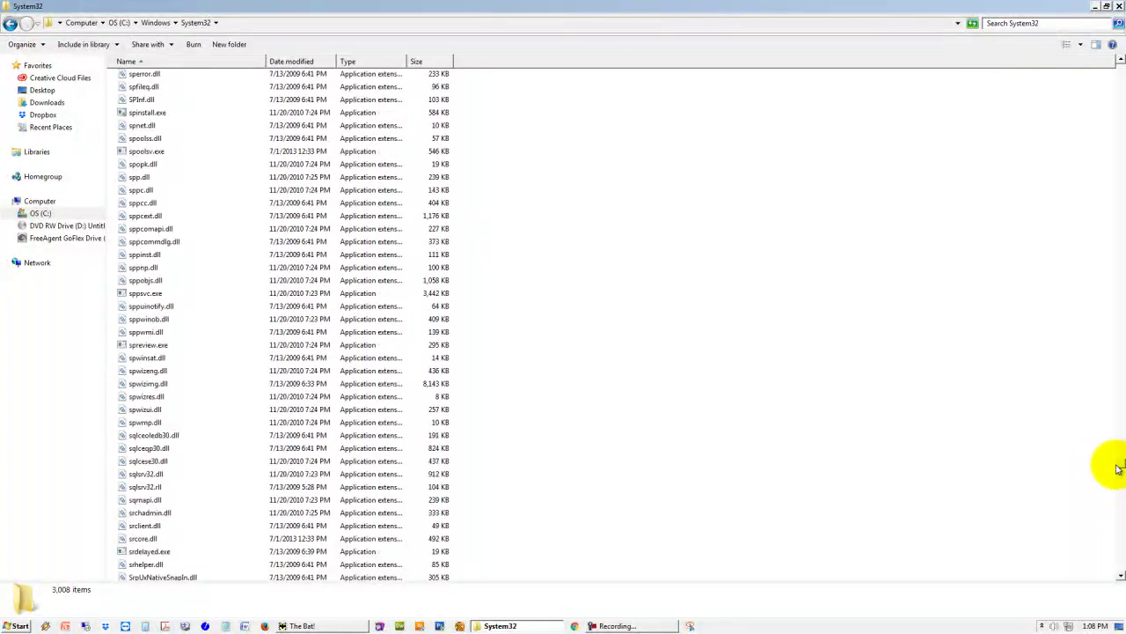
{"action": "scroll", "coordinate": [299, 352], "scroll_direction": "up", "scroll_amount": 2}
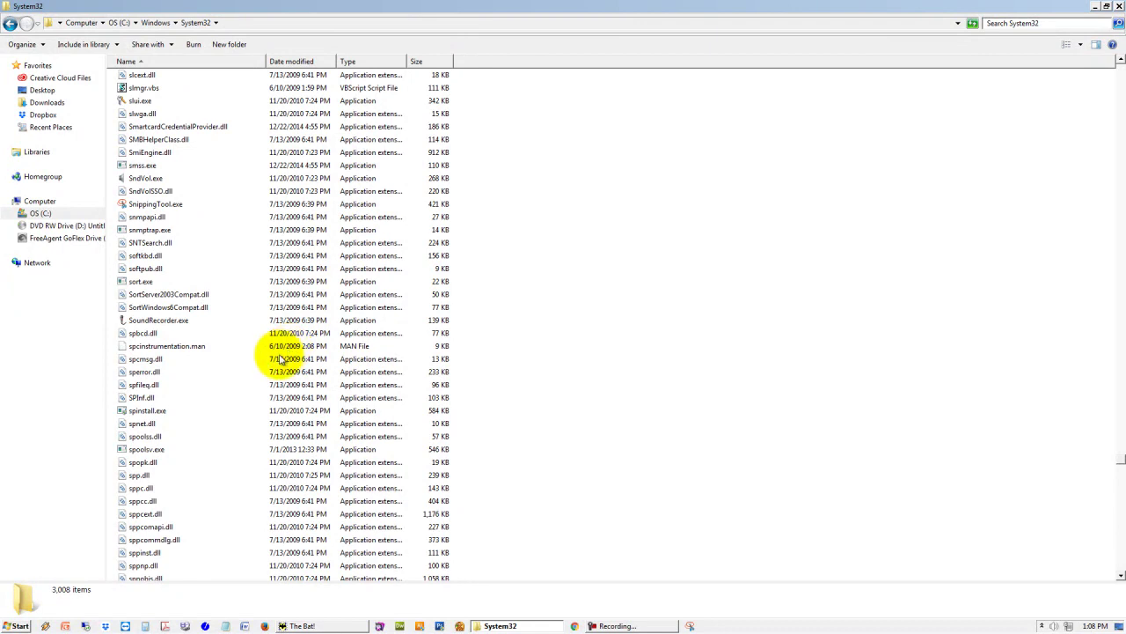
{"action": "left_click", "coordinate": [173, 207]}
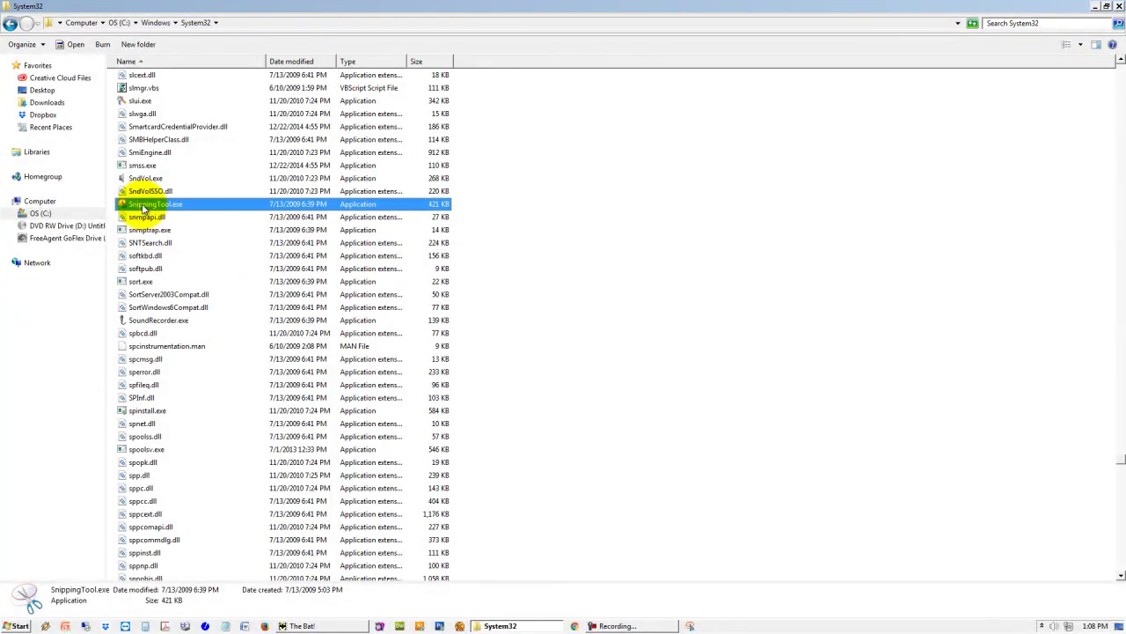
{"action": "right_click", "coordinate": [145, 205]}
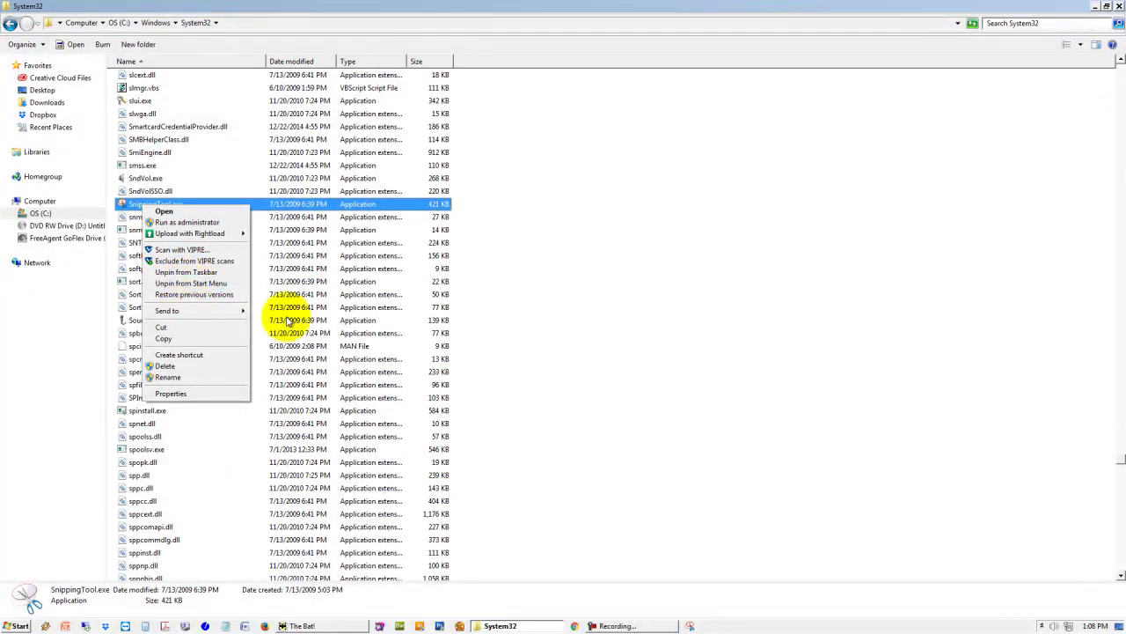
{"action": "left_click", "coordinate": [537, 260]}
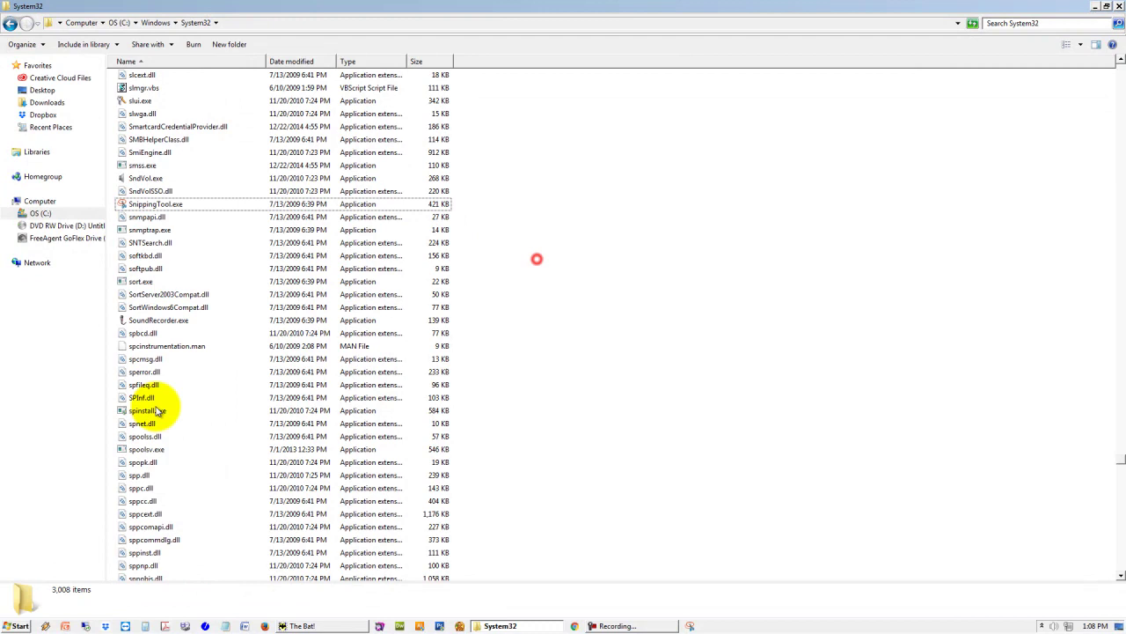
Close the System32 folder window to return to the desktop
{"action": "left_click", "coordinate": [15, 625]}
{"action": "left_click", "coordinate": [700, 377]}
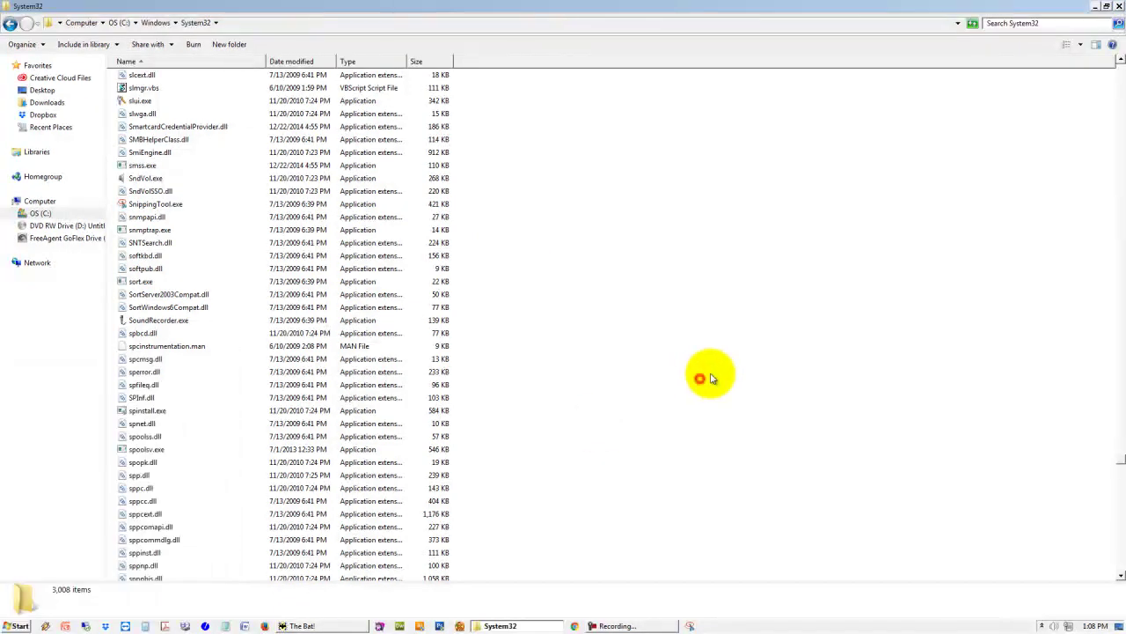
{"action": "left_click", "coordinate": [1118, 6]}
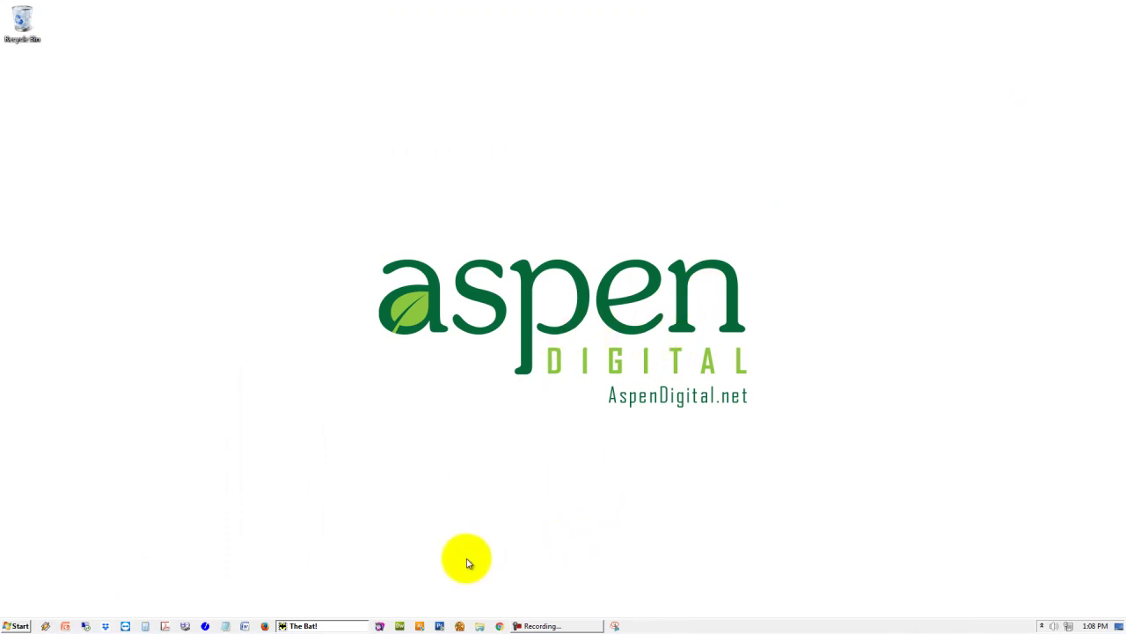
Switch to Firefox, search Google for "ebay" and open the eBay website from the results
{"action": "left_click", "coordinate": [264, 625]}
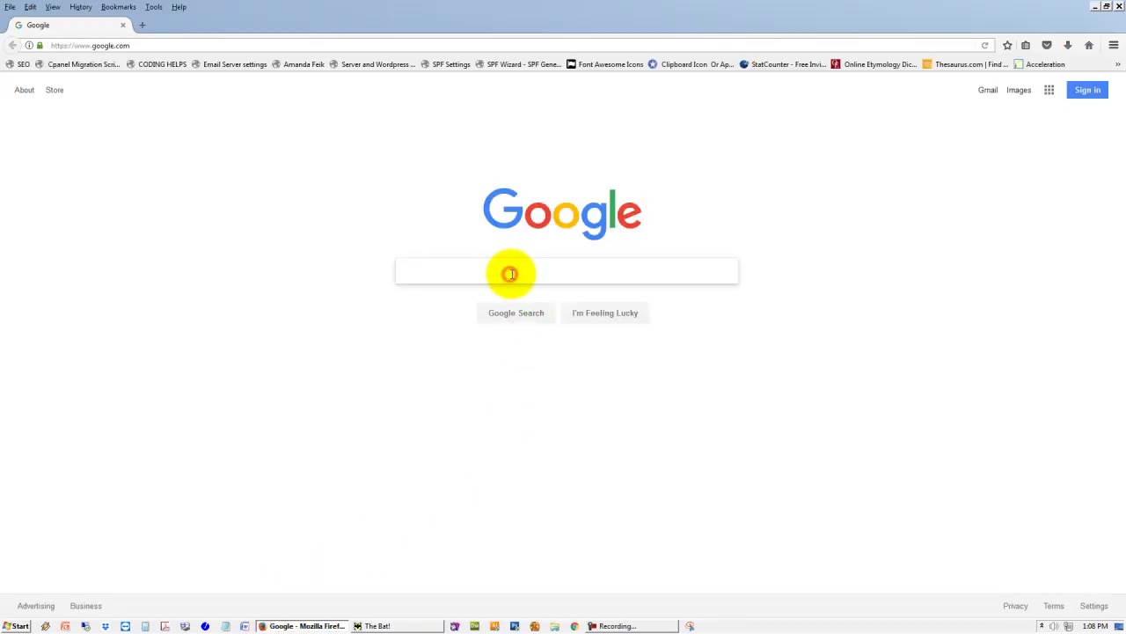
{"action": "type", "text": "ebay"}
{"action": "key", "text": "Return"}
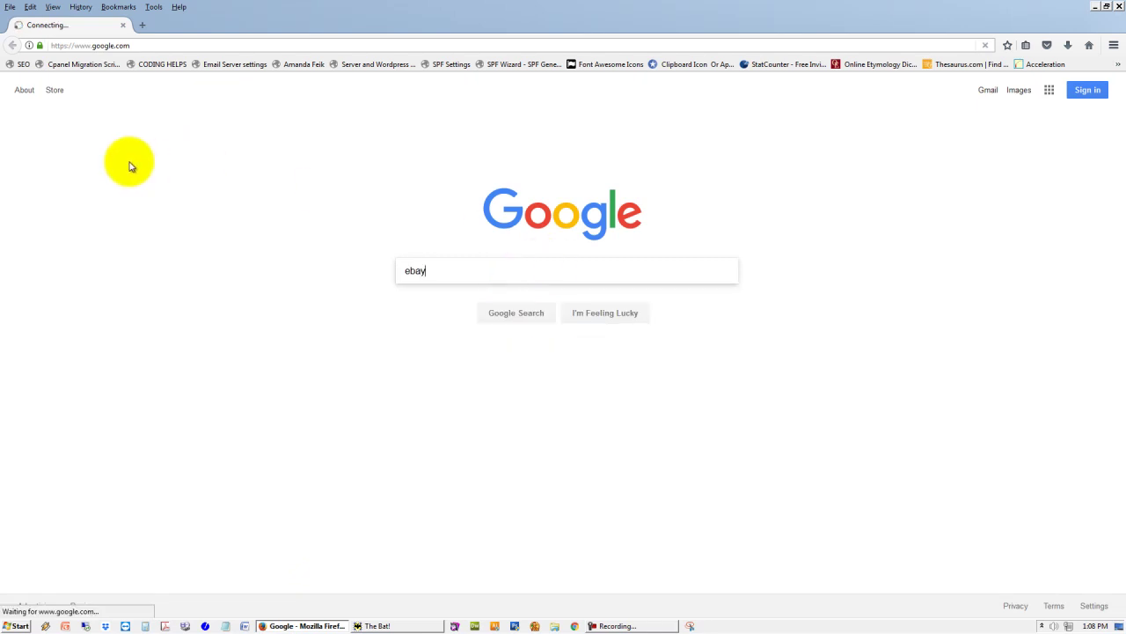
{"action": "left_click", "coordinate": [144, 183]}
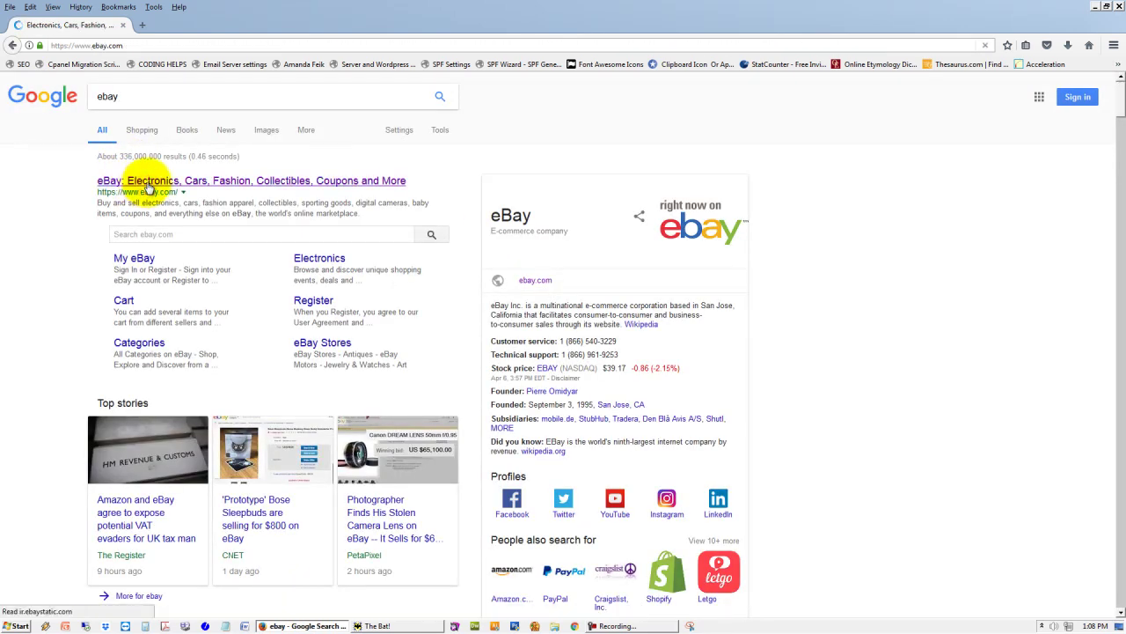
Open eBay's Top Luxury Brand Must-Haves page and bring the David Yurman X Bracelet listing into view
{"action": "scroll", "coordinate": [176, 302], "scroll_direction": "down", "scroll_amount": 3}
{"action": "left_click", "coordinate": [255, 383]}
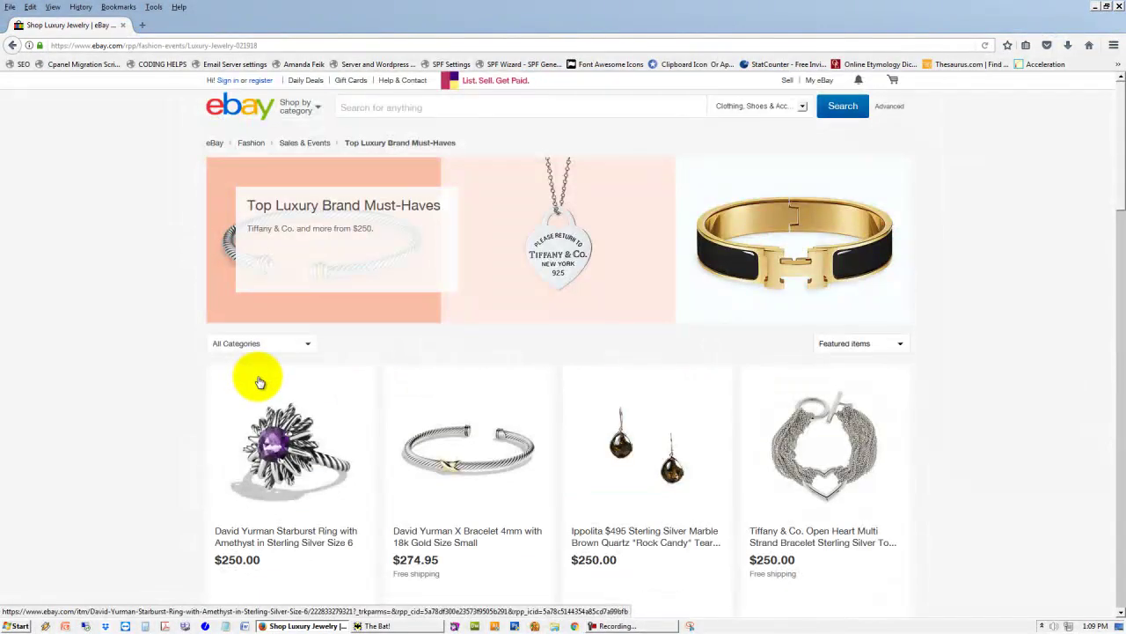
{"action": "scroll", "coordinate": [260, 382], "scroll_direction": "down", "scroll_amount": 3}
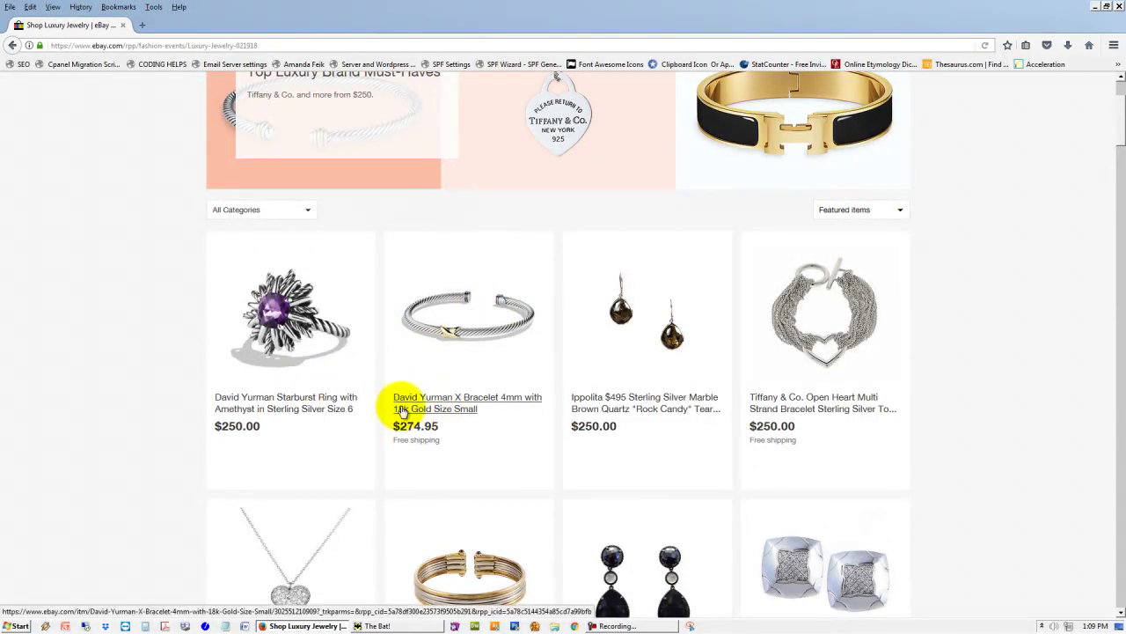
Launch Snipping Tool, place its window clear of the listings and check that Rectangular Snip is the chosen snip type
{"action": "left_click", "coordinate": [692, 627]}
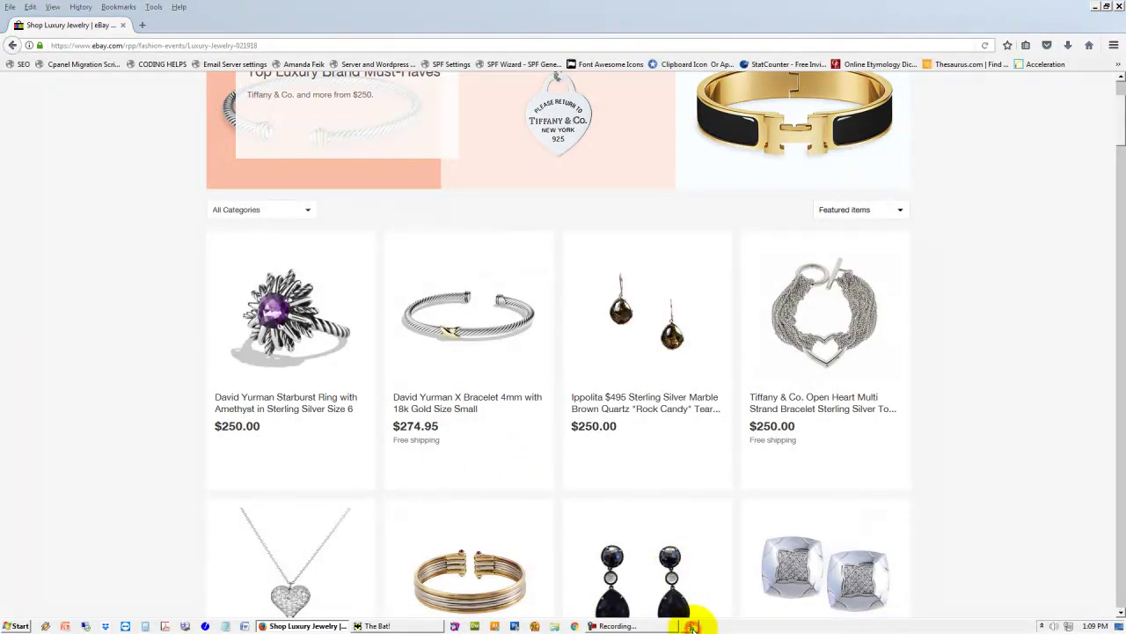
{"action": "left_click_drag", "start_coordinate": [462, 173], "coordinate": [145, 143]}
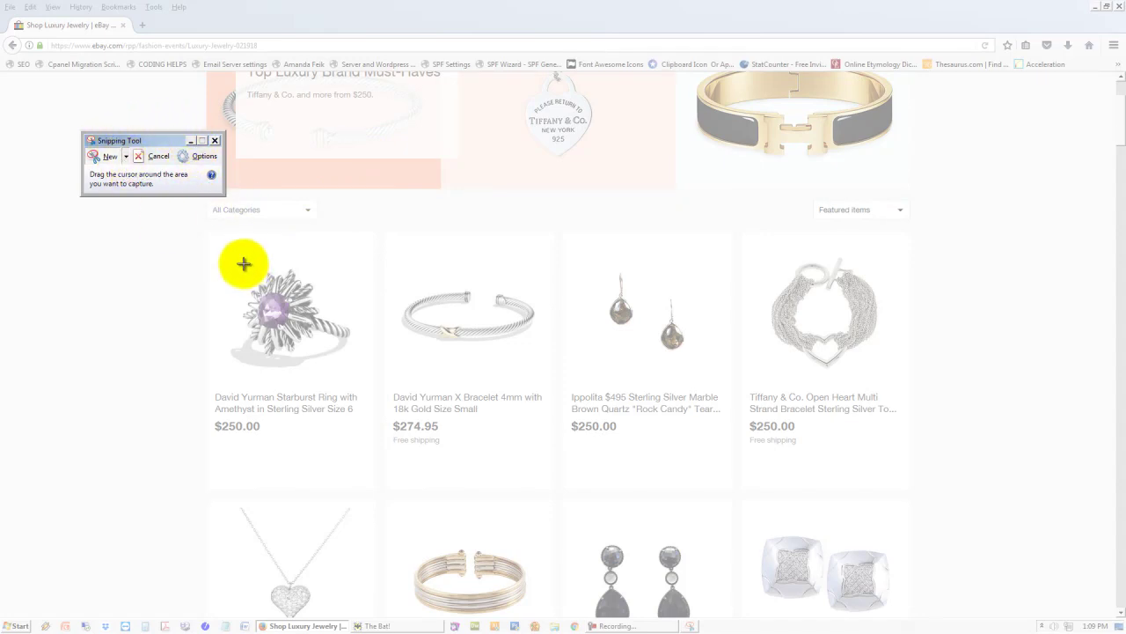
{"action": "left_click", "coordinate": [125, 157]}
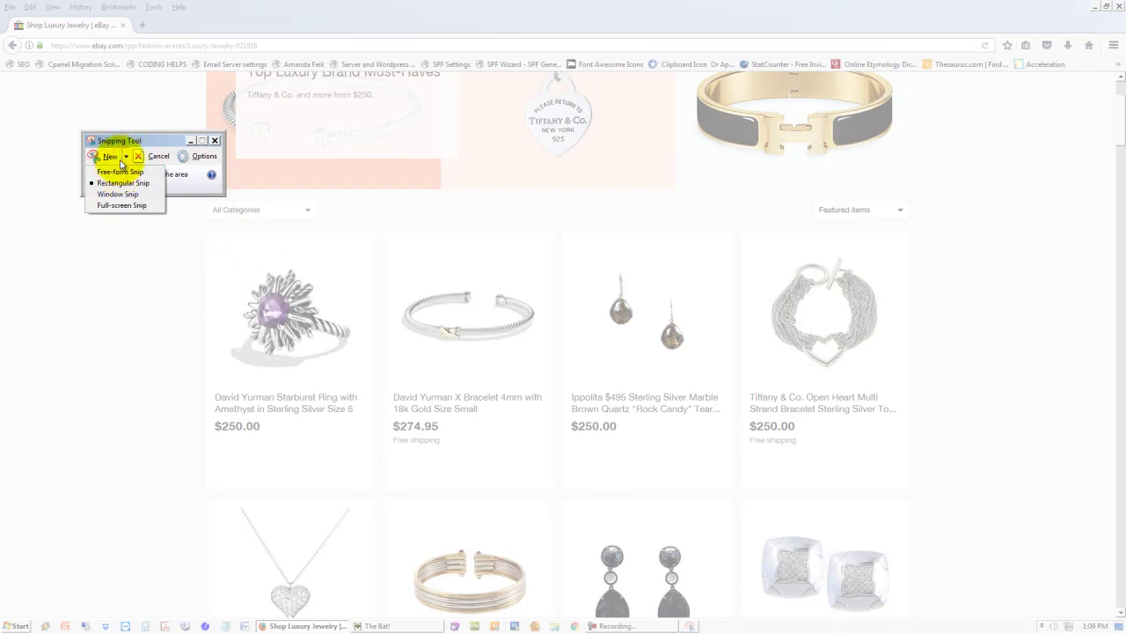
{"action": "left_click", "coordinate": [126, 159]}
{"action": "left_click", "coordinate": [126, 158]}
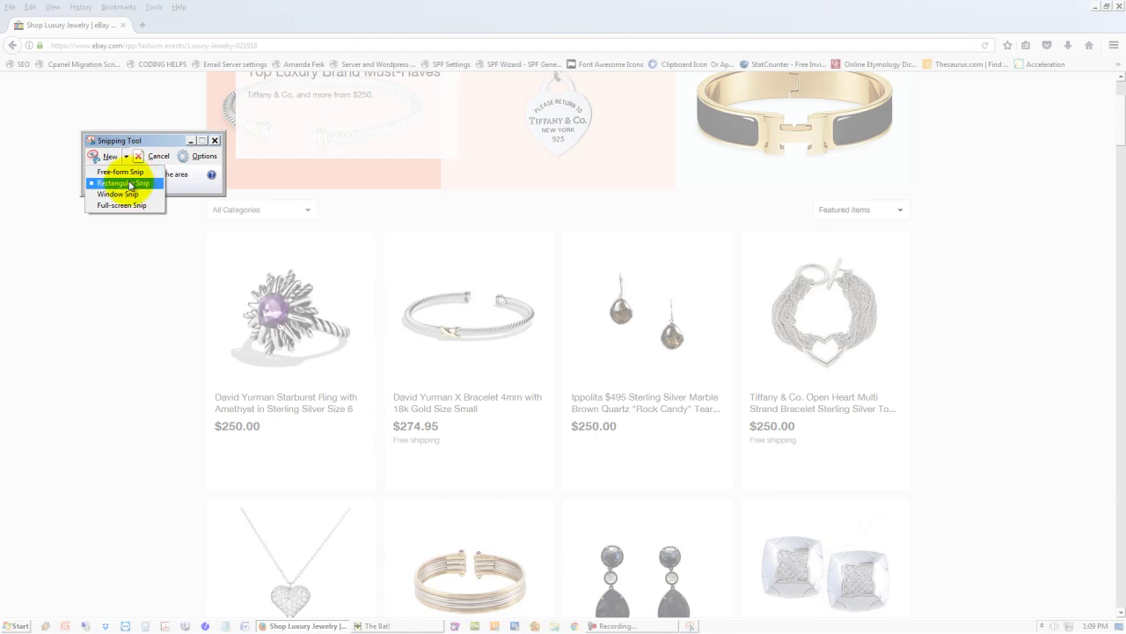
{"action": "left_click", "coordinate": [129, 155]}
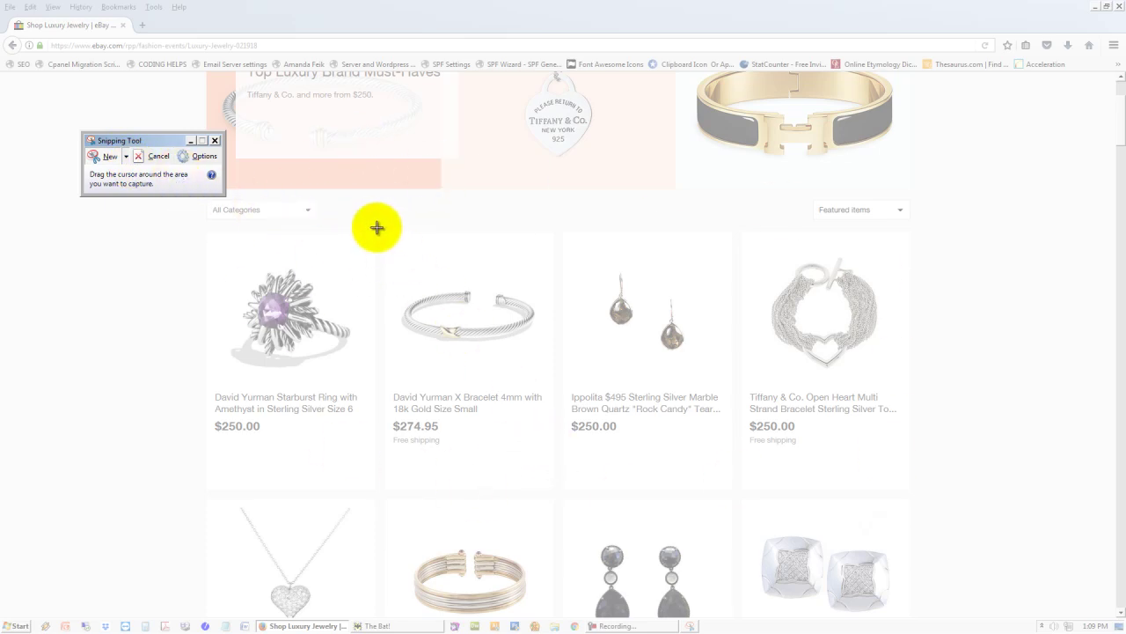
Capture the David Yurman X Bracelet listing and save the snip to the Desktop as a JPEG file named Bracelet
{"action": "left_click_drag", "start_coordinate": [374, 227], "coordinate": [565, 499]}
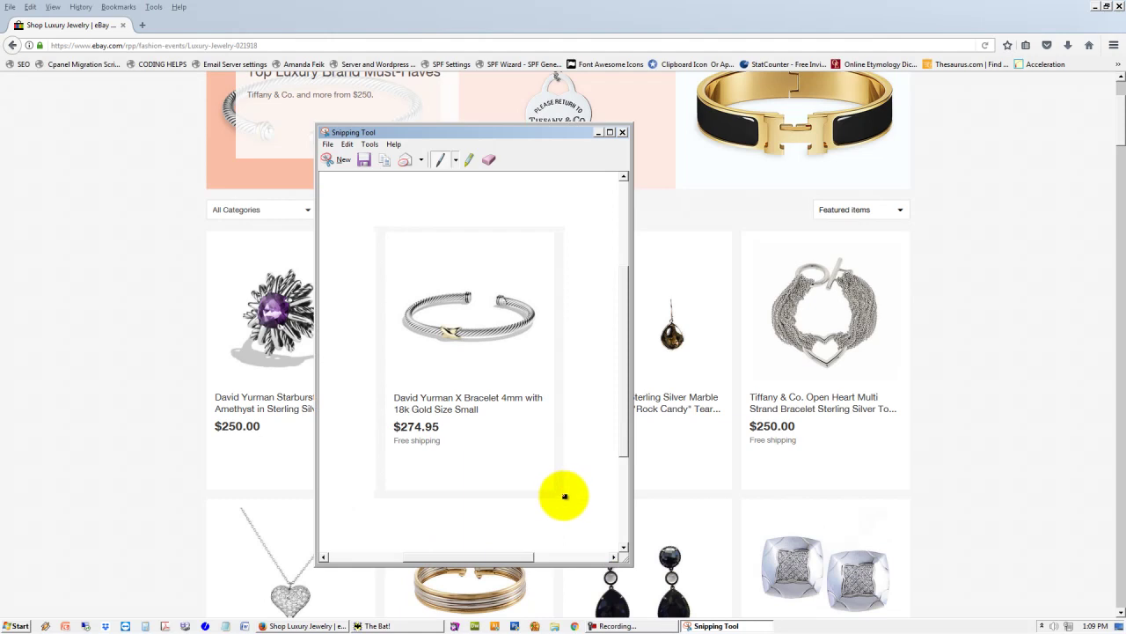
{"action": "mouse_move", "coordinate": [467, 137]}
{"action": "left_mouse_down"}
{"action": "mouse_move", "coordinate": [757, 162]}
{"action": "mouse_move", "coordinate": [466, 125]}
{"action": "mouse_move", "coordinate": [351, 129]}
{"action": "mouse_move", "coordinate": [452, 131]}
{"action": "mouse_move", "coordinate": [476, 193]}
{"action": "mouse_move", "coordinate": [485, 128]}
{"action": "left_mouse_up"}
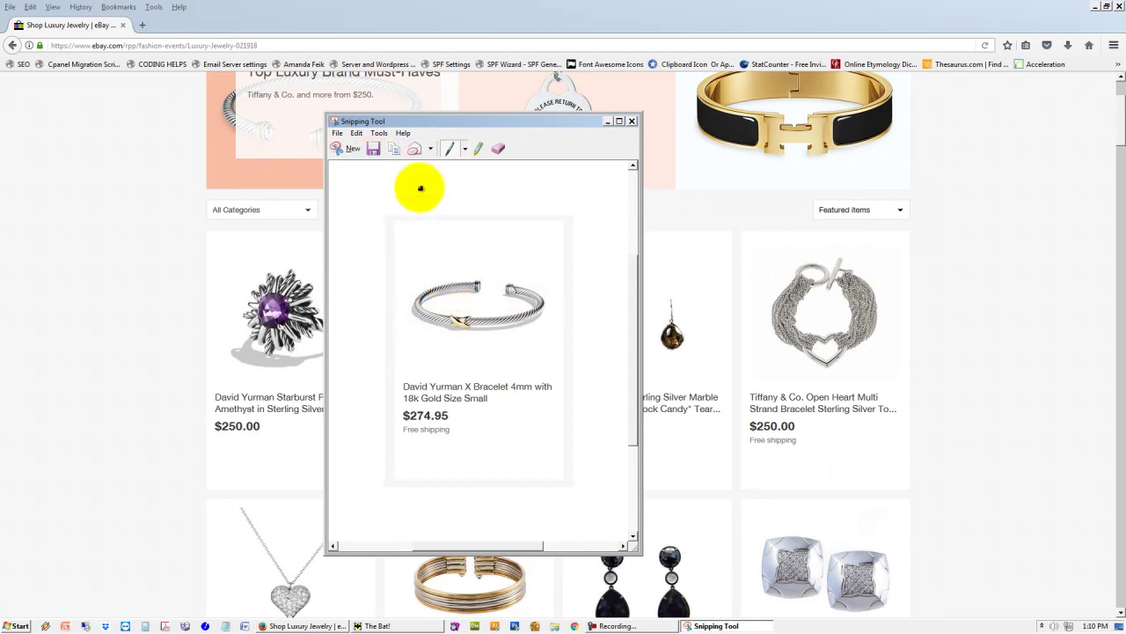
{"action": "left_click", "coordinate": [377, 151]}
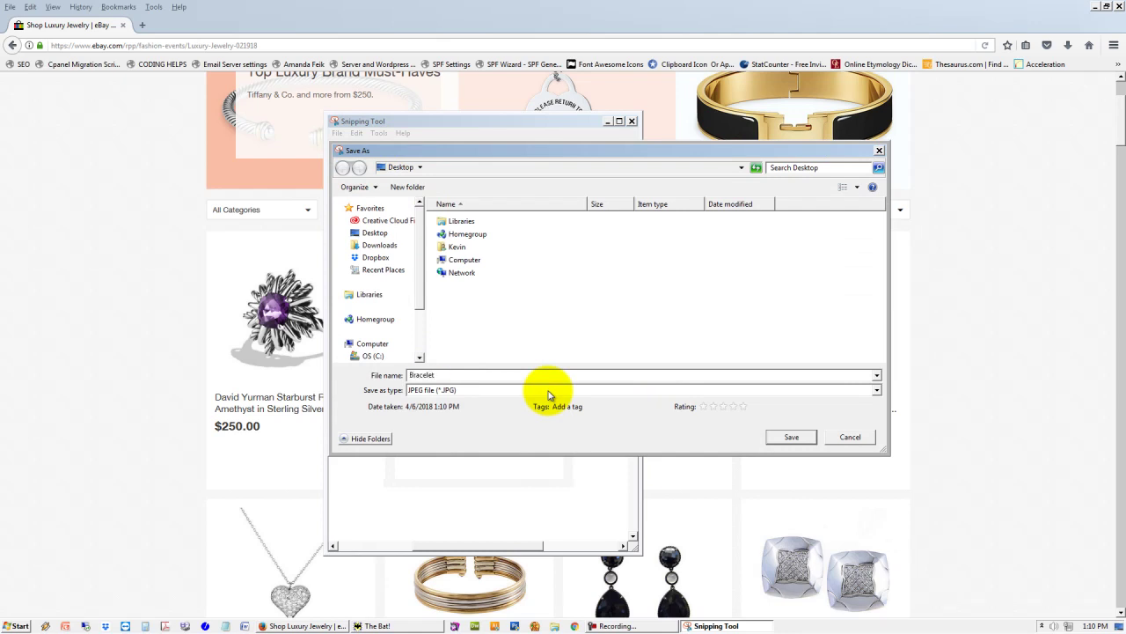
{"action": "key", "text": "Return"}
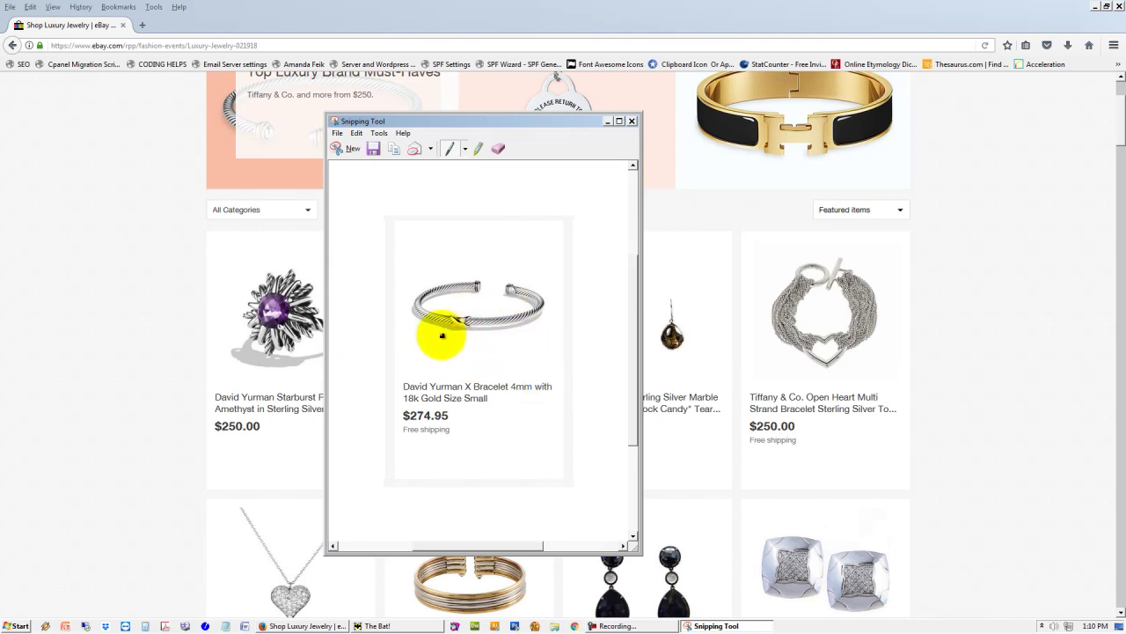
Copy the bracelet snip and paste it into the body of a new mail message in The Bat!
{"action": "left_click", "coordinate": [395, 150]}
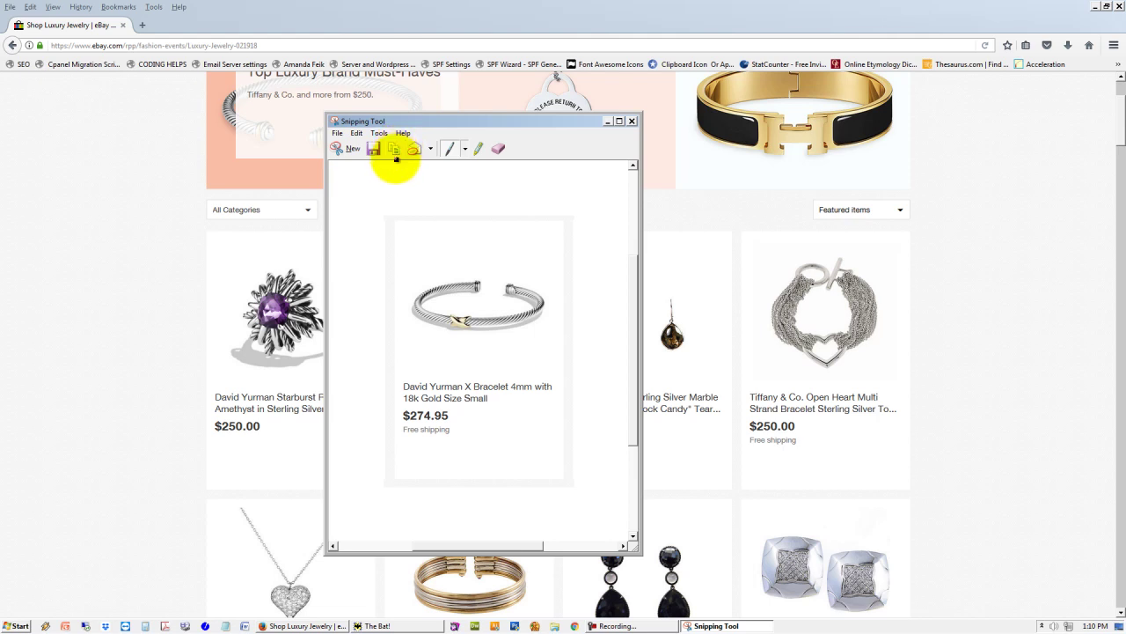
{"action": "left_click", "coordinate": [387, 625]}
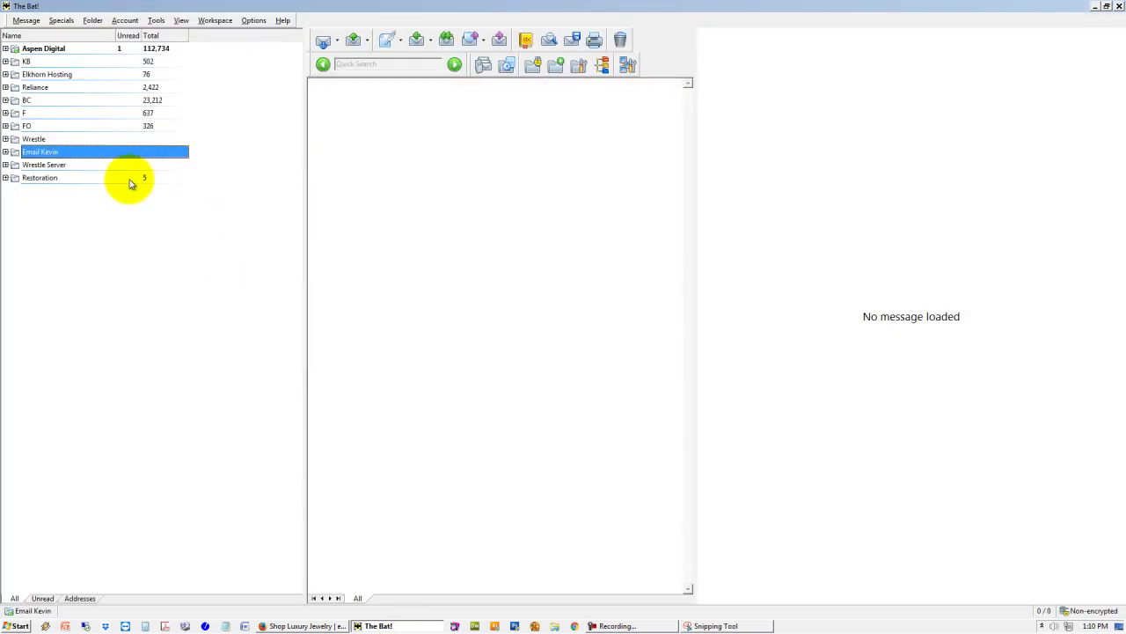
{"action": "key", "text": "ctrl+n"}
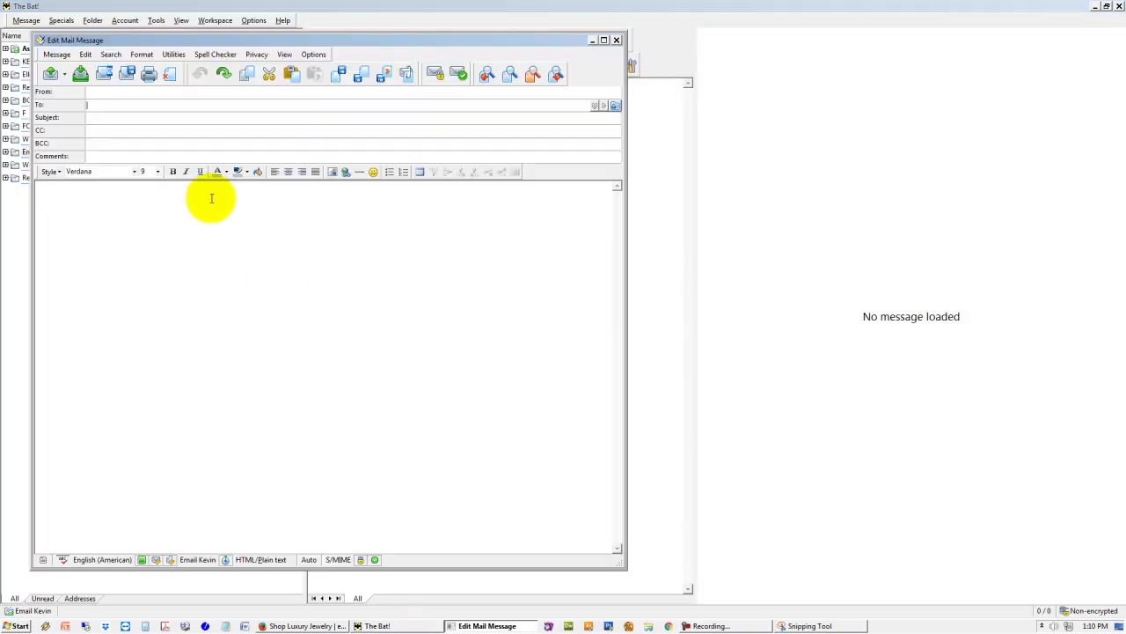
{"action": "left_click_drag", "start_coordinate": [259, 40], "coordinate": [664, 76]}
{"action": "left_click", "coordinate": [395, 218]}
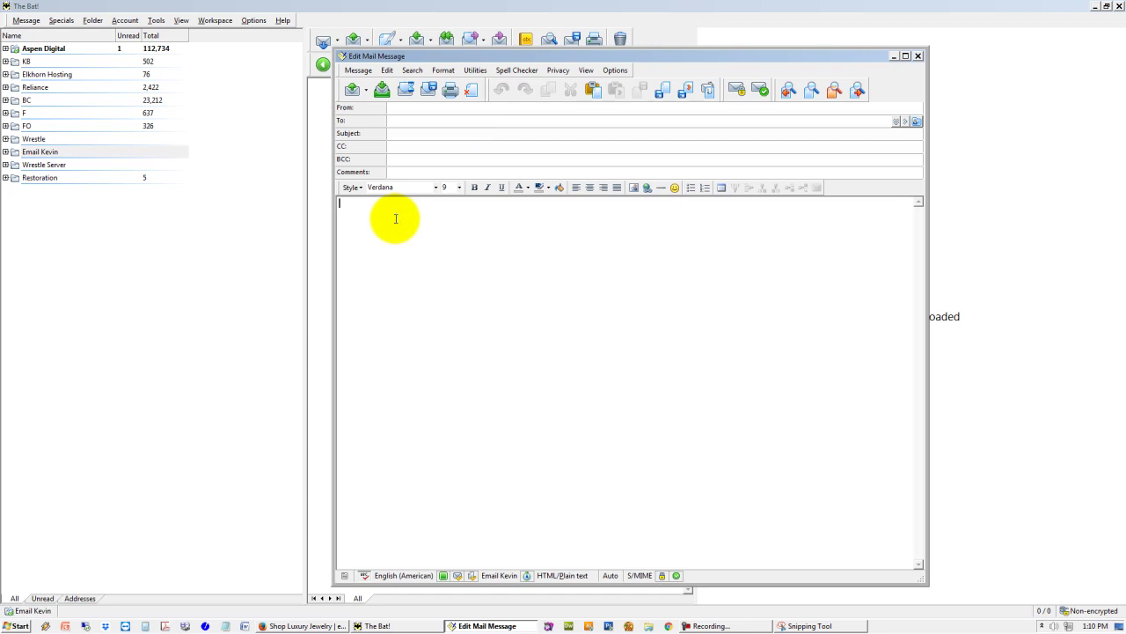
{"action": "right_click", "coordinate": [397, 218]}
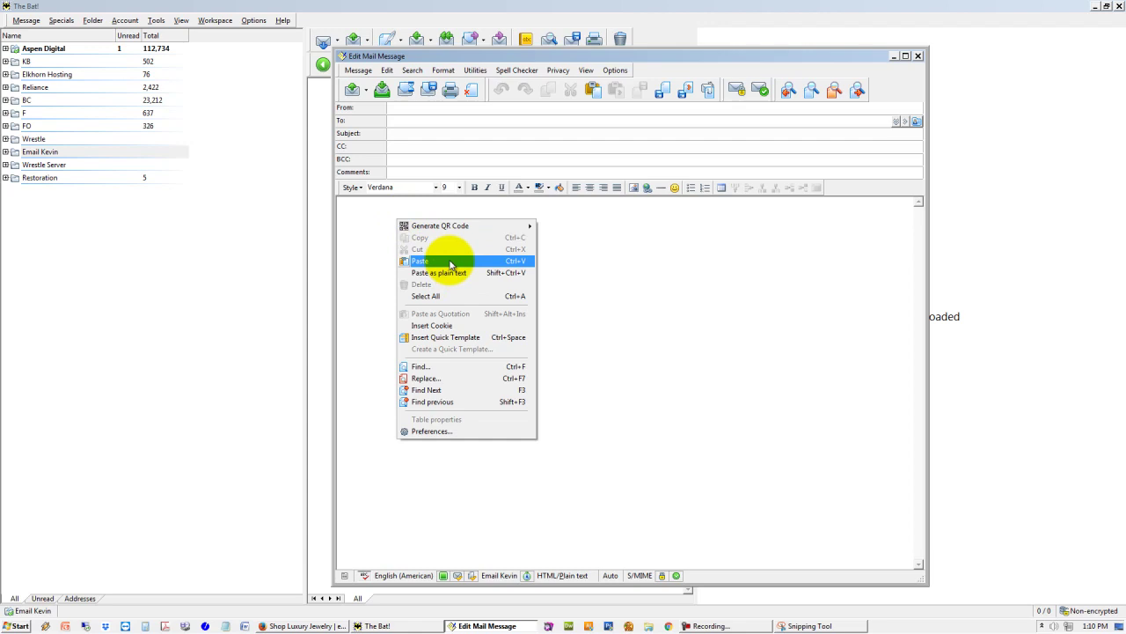
{"action": "left_click", "coordinate": [520, 268]}
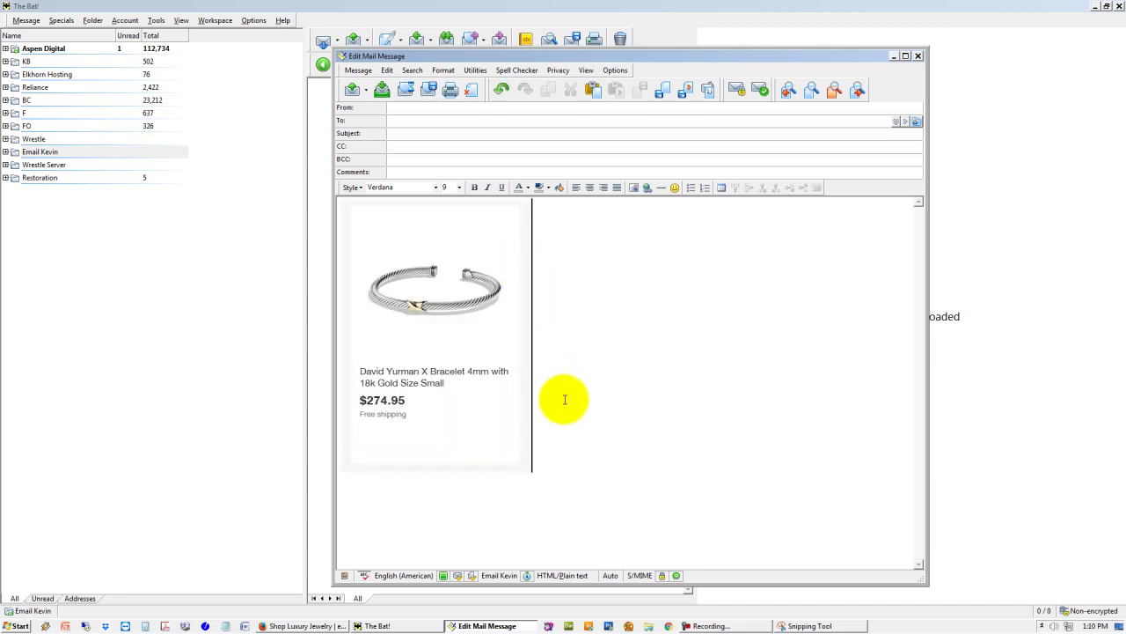
Switch to Snipping Tool, cross out the bracelet's price, circle its gold X, add a check mark above it and copy the marked-up snip
{"action": "left_click", "coordinate": [805, 626]}
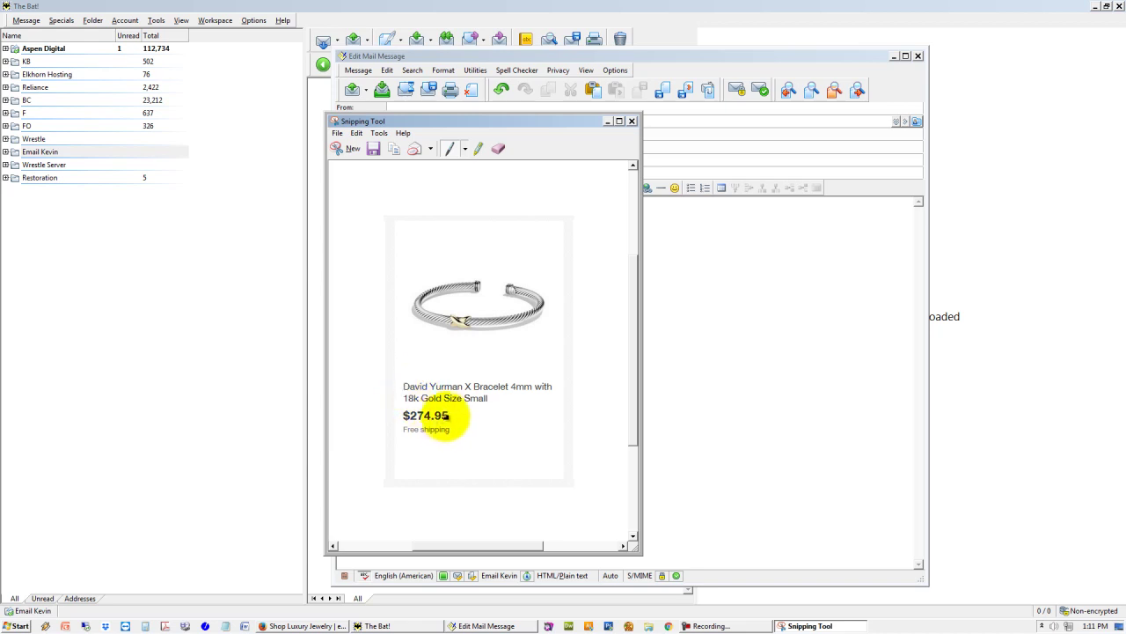
{"action": "left_click", "coordinate": [454, 409]}
{"action": "left_click_drag", "start_coordinate": [390, 407], "coordinate": [453, 440]}
{"action": "mouse_move", "coordinate": [451, 304]}
{"action": "left_mouse_down"}
{"action": "mouse_move", "coordinate": [440, 324]}
{"action": "mouse_move", "coordinate": [475, 329]}
{"action": "mouse_move", "coordinate": [462, 307]}
{"action": "left_mouse_up"}
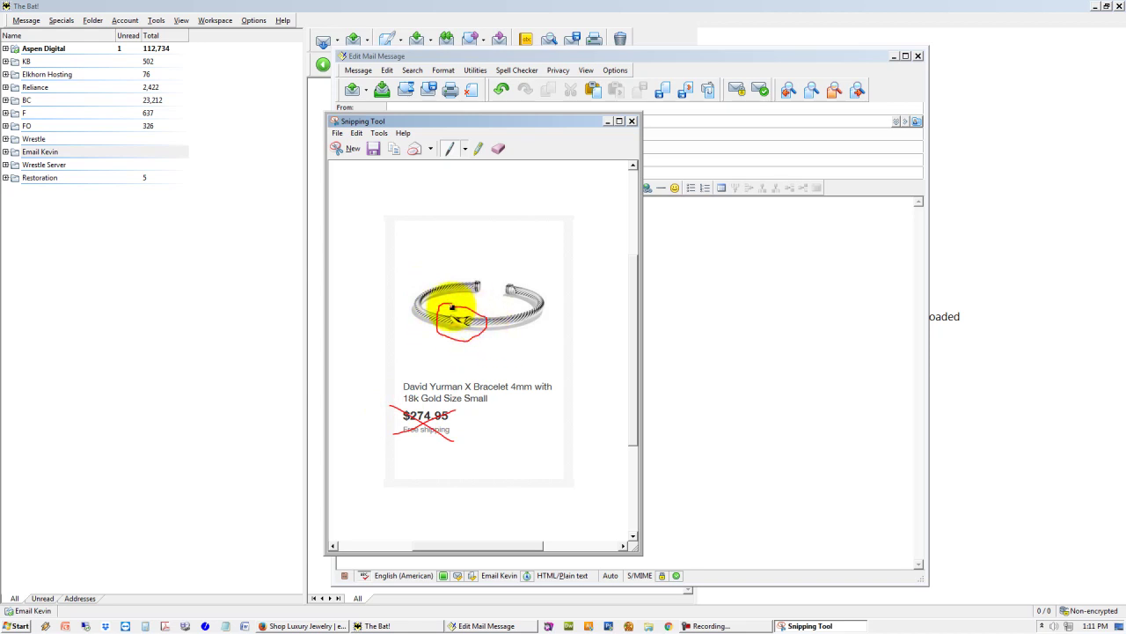
{"action": "left_click_drag", "start_coordinate": [503, 246], "coordinate": [576, 189]}
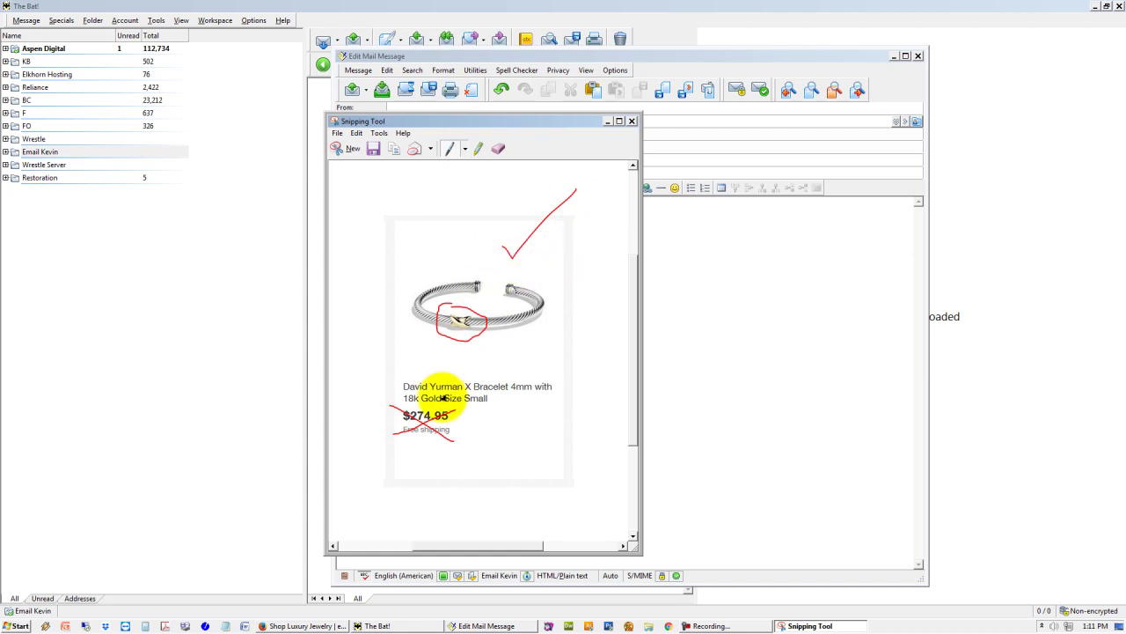
{"action": "left_click", "coordinate": [393, 152]}
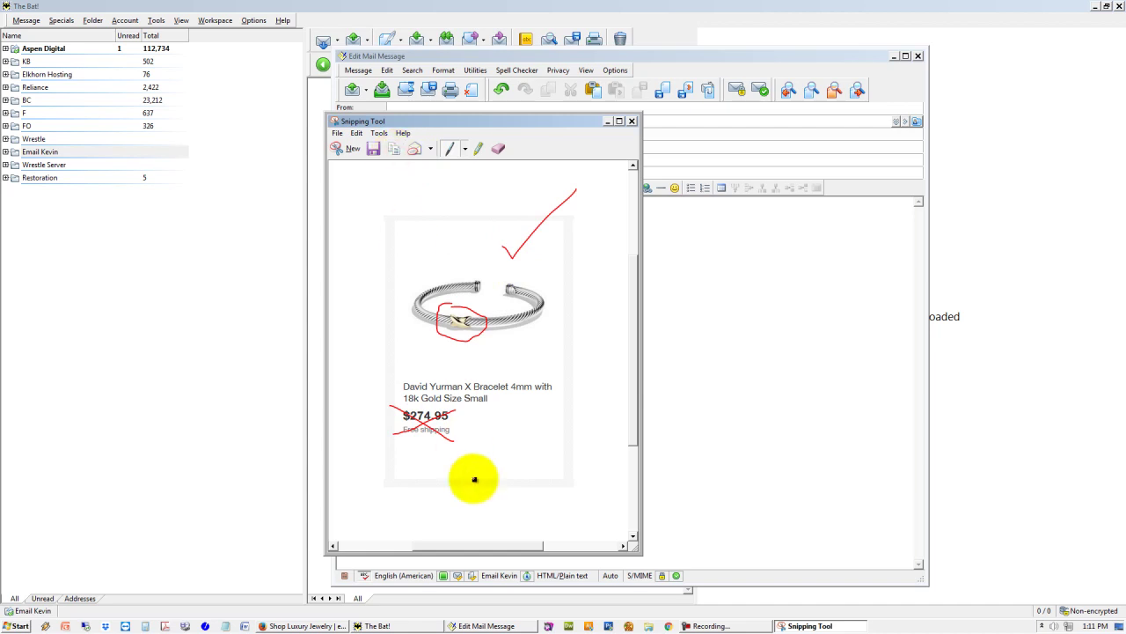
Switch to the mail message and paste the marked-up bracelet snip beside the unmarked one in its body
{"action": "left_click", "coordinate": [482, 625]}
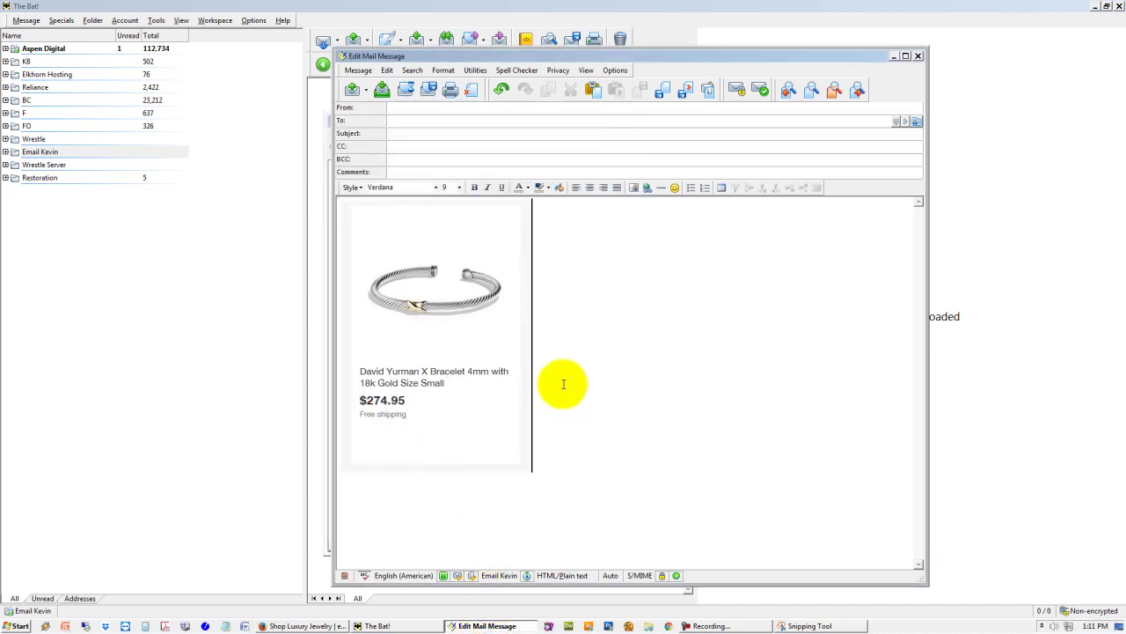
{"action": "right_click", "coordinate": [563, 384]}
{"action": "left_click", "coordinate": [585, 423]}
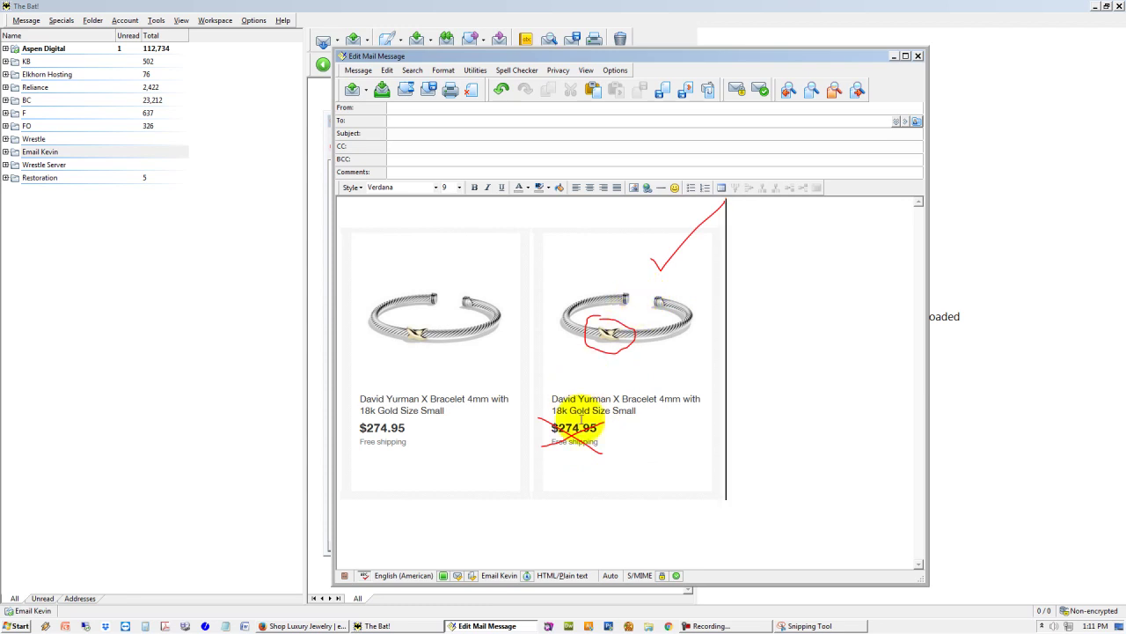
Return to Snipping Tool and capture a Free-form Snip around the unmarked bracelet picture in the mail message
{"action": "left_click", "coordinate": [806, 626]}
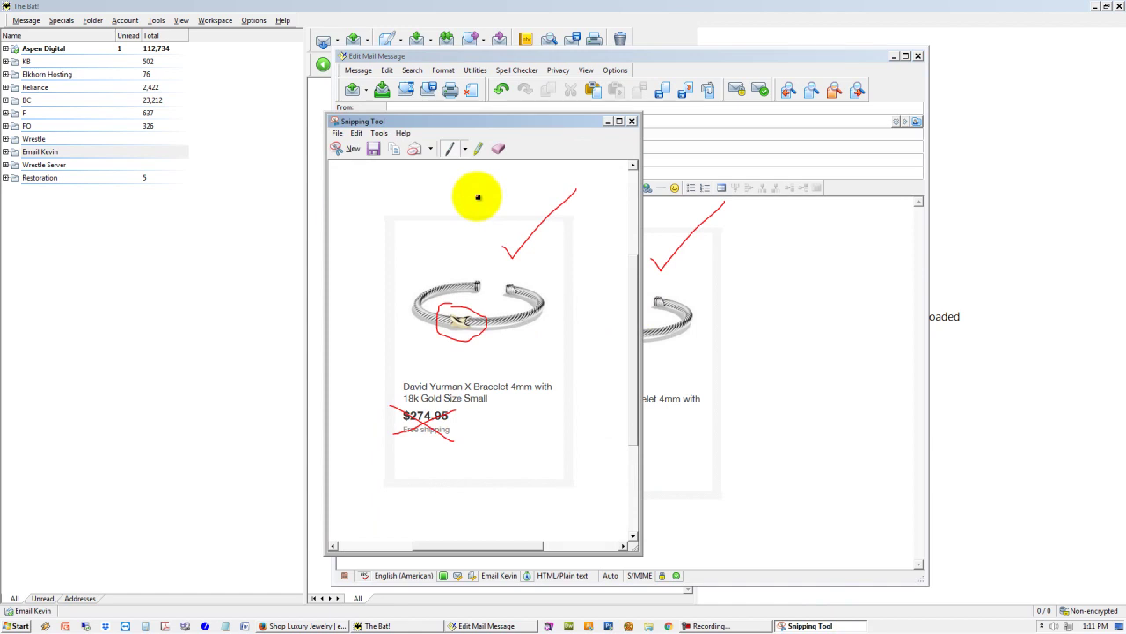
{"action": "left_click", "coordinate": [351, 149]}
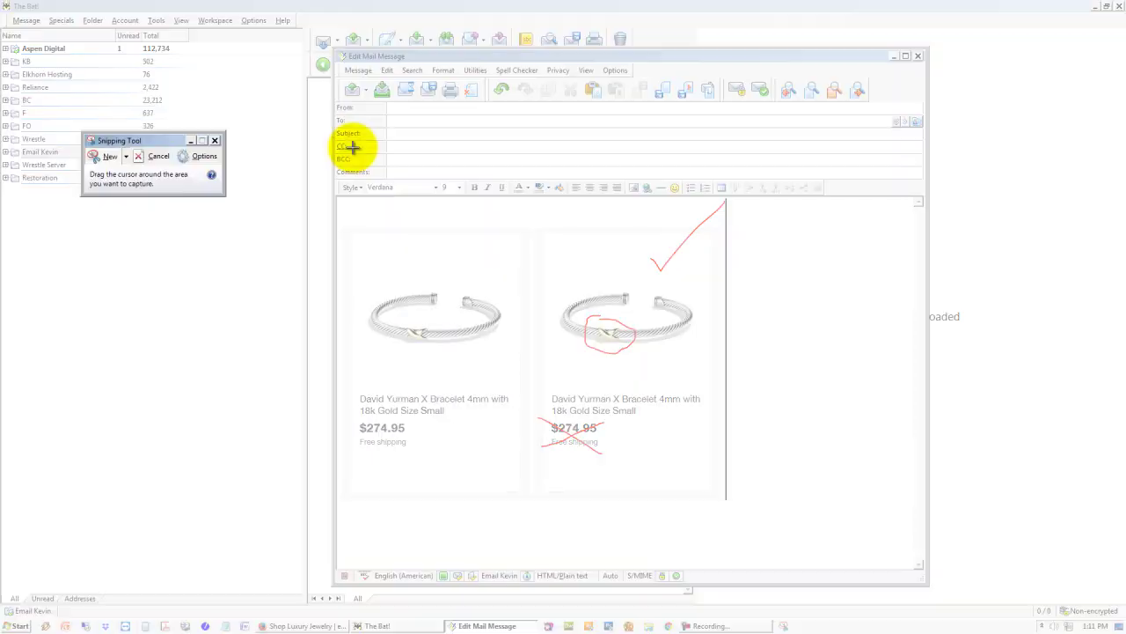
{"action": "left_click_drag", "start_coordinate": [156, 138], "coordinate": [327, 138]}
{"action": "left_click", "coordinate": [302, 153]}
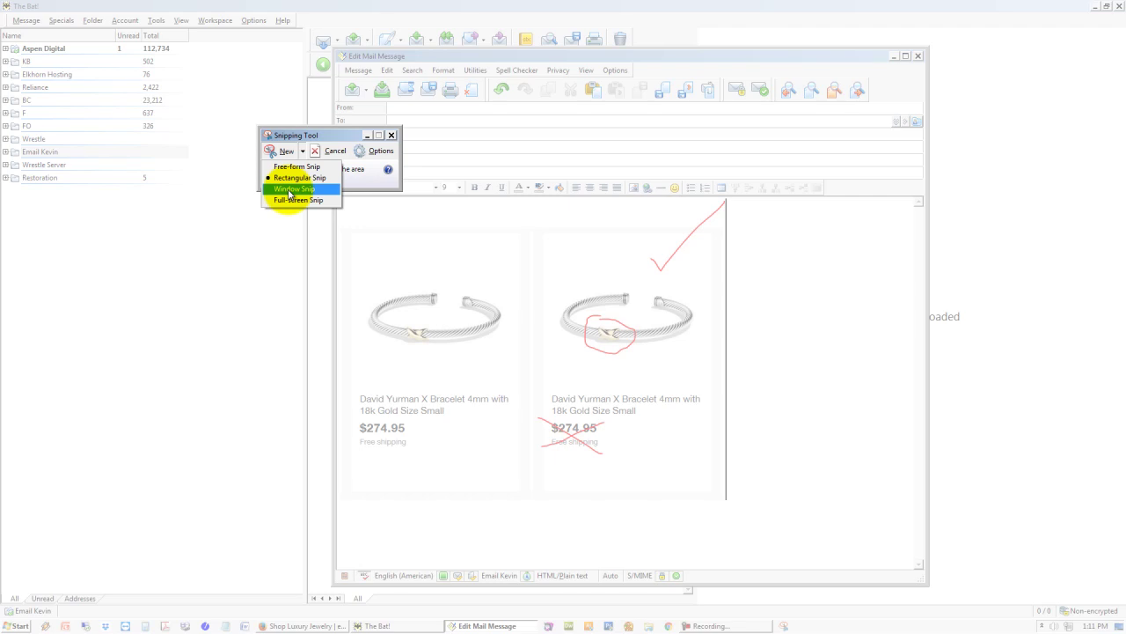
{"action": "left_click", "coordinate": [296, 166]}
{"action": "mouse_move", "coordinate": [458, 257]}
{"action": "left_mouse_down"}
{"action": "mouse_move", "coordinate": [377, 327]}
{"action": "mouse_move", "coordinate": [495, 370]}
{"action": "mouse_move", "coordinate": [485, 251]}
{"action": "mouse_move", "coordinate": [454, 257]}
{"action": "left_mouse_up"}
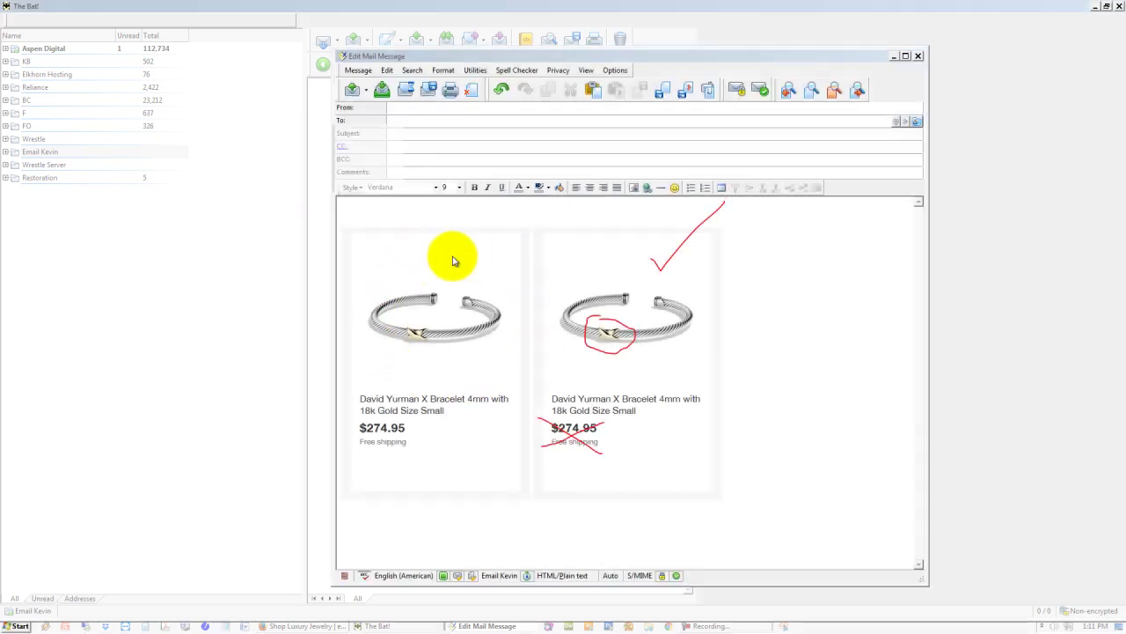